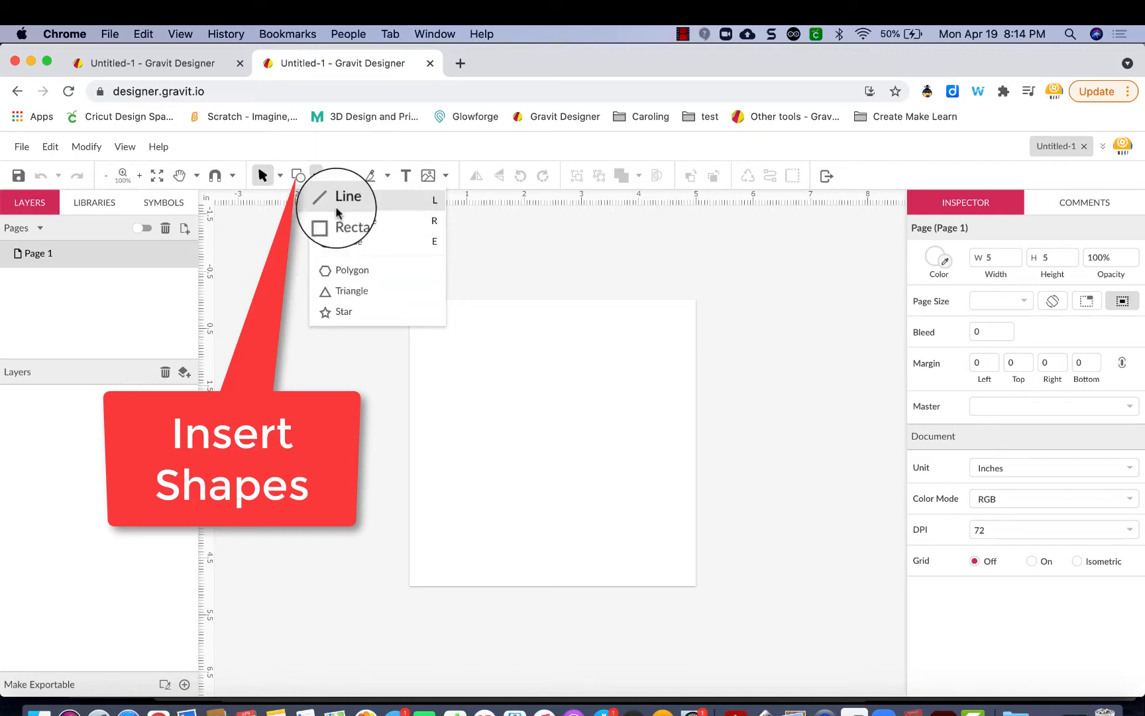
Draw a circle about 1.63 in across on the page and a narrow upright oval about 0.43 × 0.81 in beside it.
{"action": "left_click", "coordinate": [346, 243]}
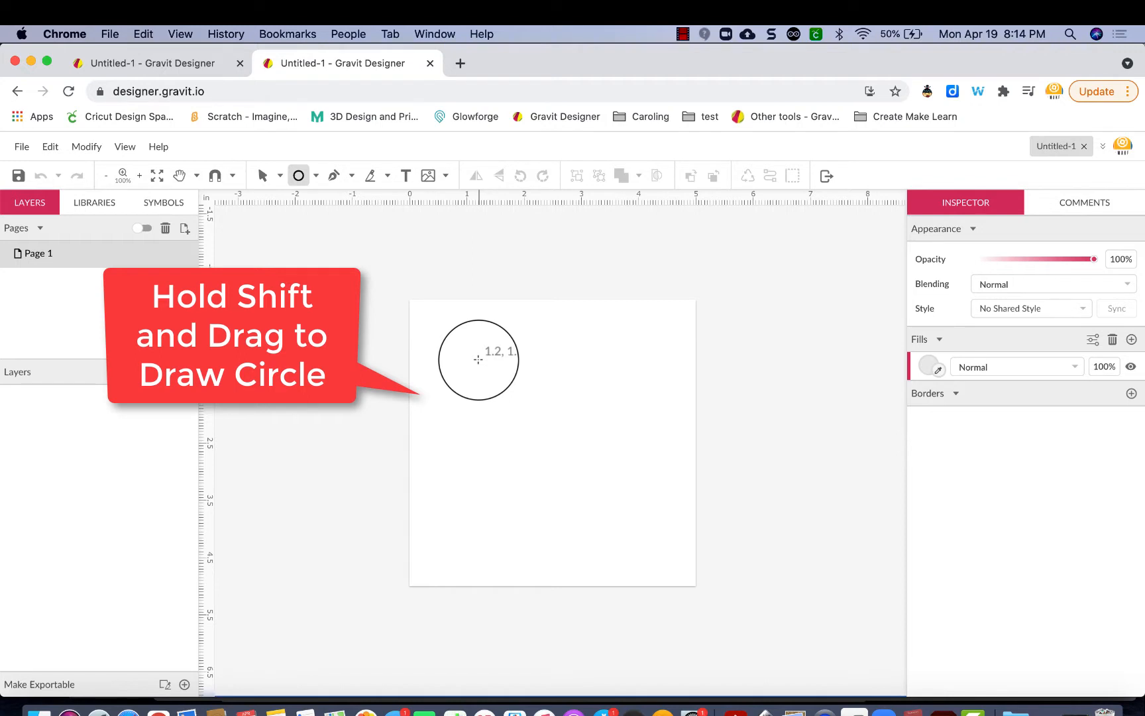
{"action": "left_click_drag", "start_coordinate": [478, 359], "coordinate": [572, 454]}
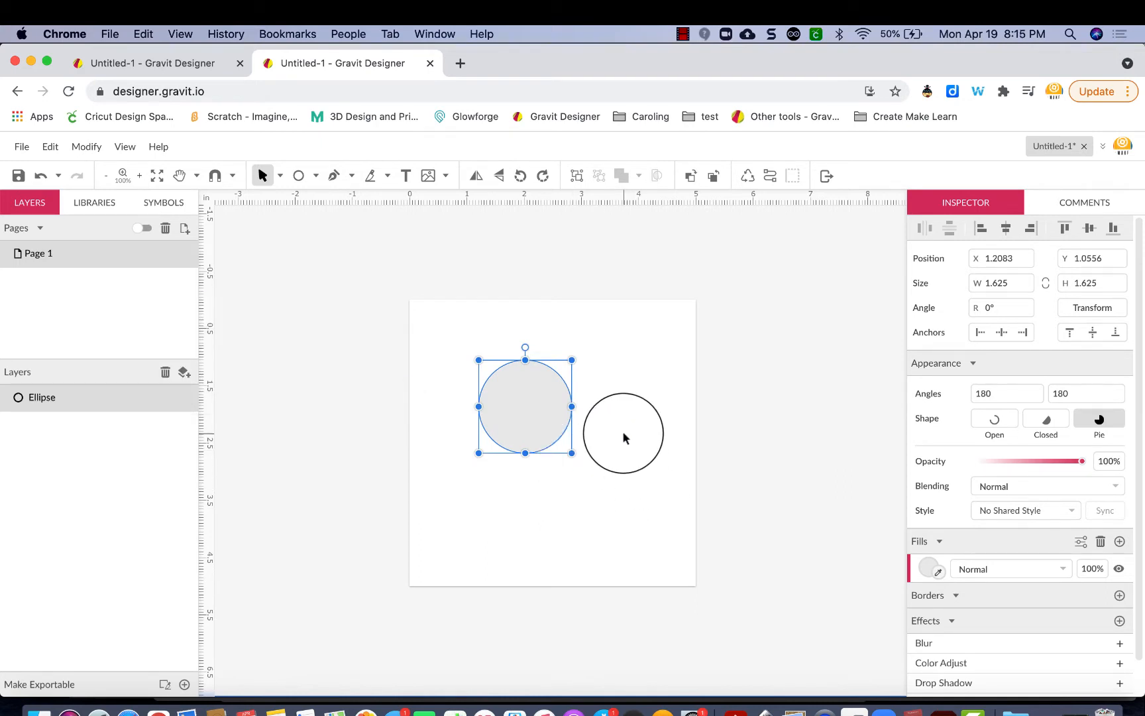
{"action": "left_click", "coordinate": [316, 176]}
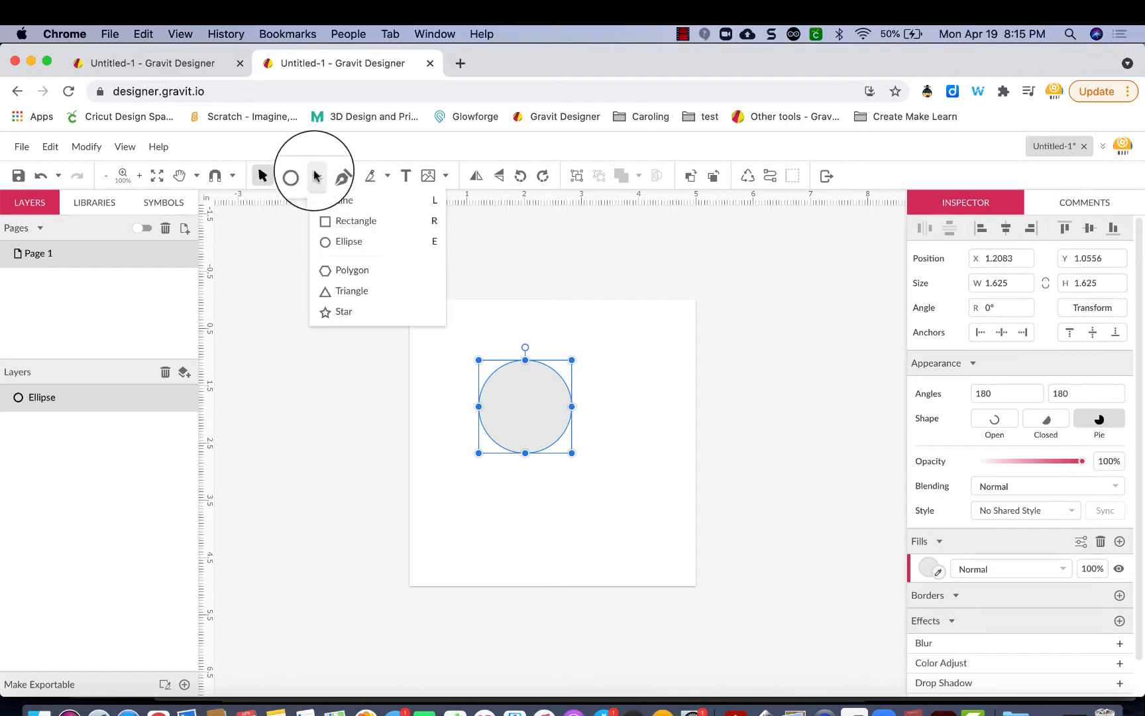
{"action": "left_click", "coordinate": [342, 243]}
{"action": "left_click_drag", "start_coordinate": [616, 363], "coordinate": [641, 411]}
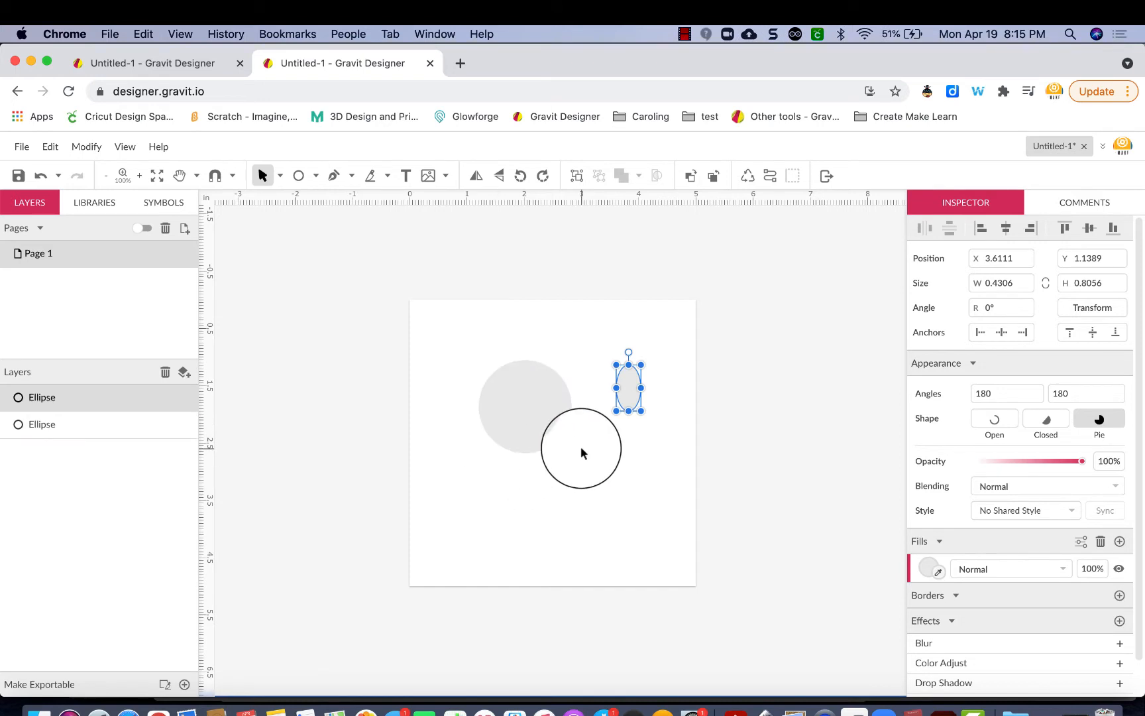
{"action": "left_click", "coordinate": [642, 456]}
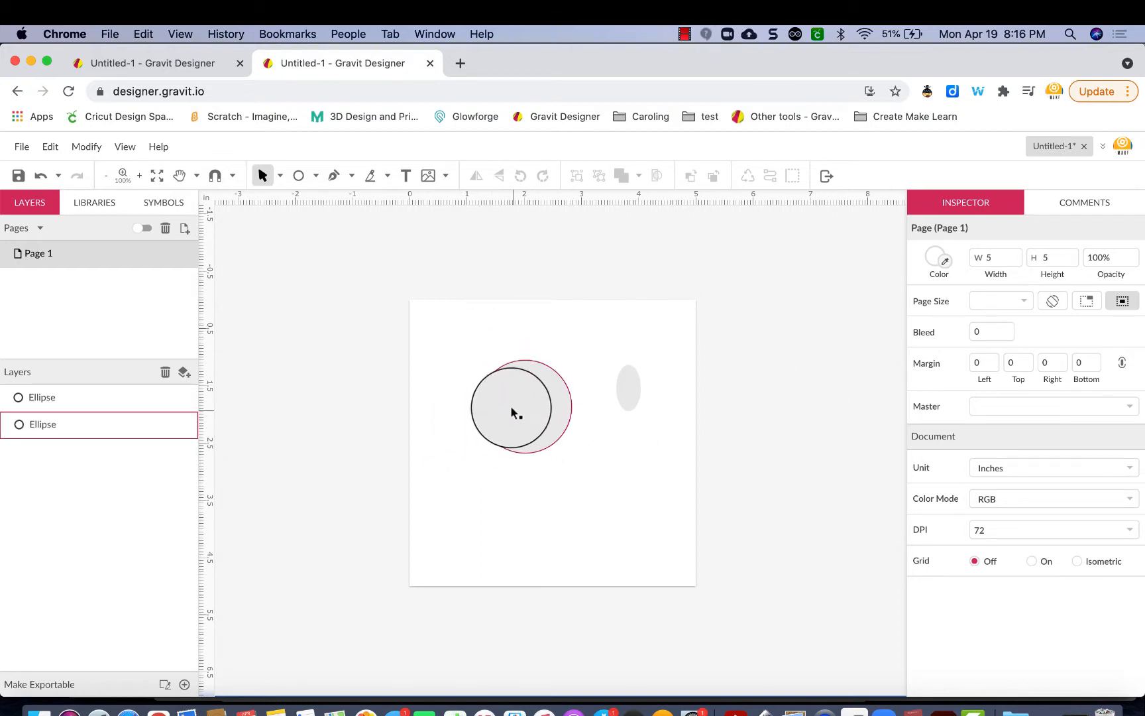
Rename the large circle's layer to "Circle".
{"action": "left_click", "coordinate": [93, 424]}
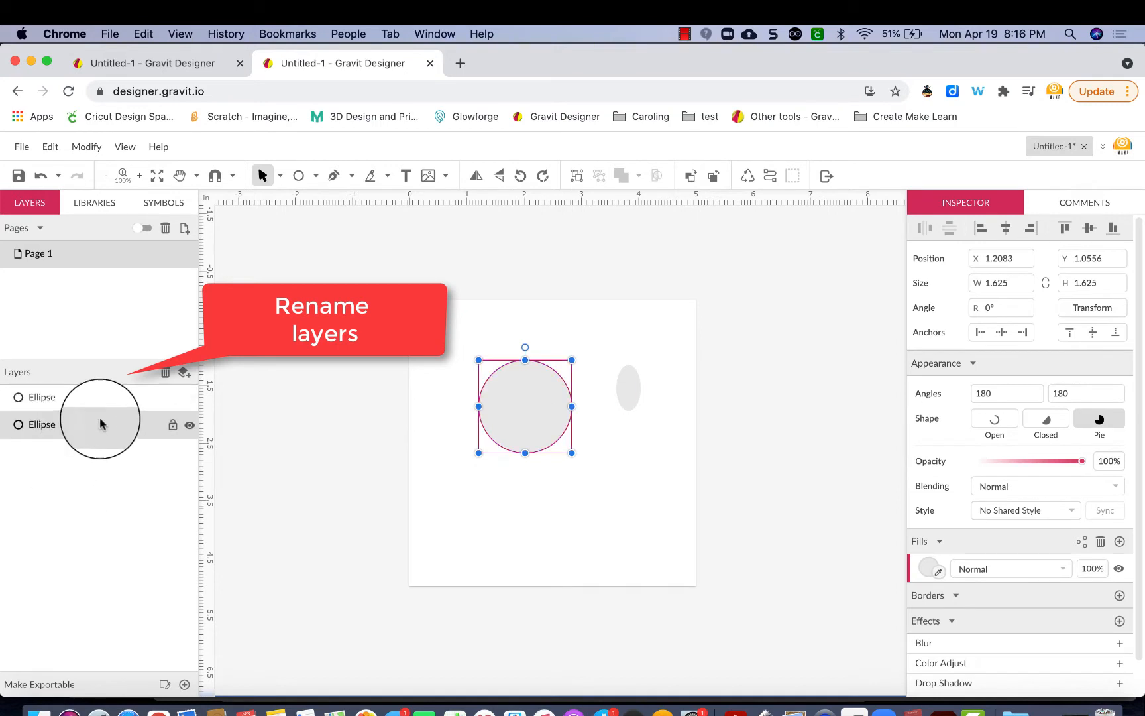
{"action": "double_click", "coordinate": [61, 424]}
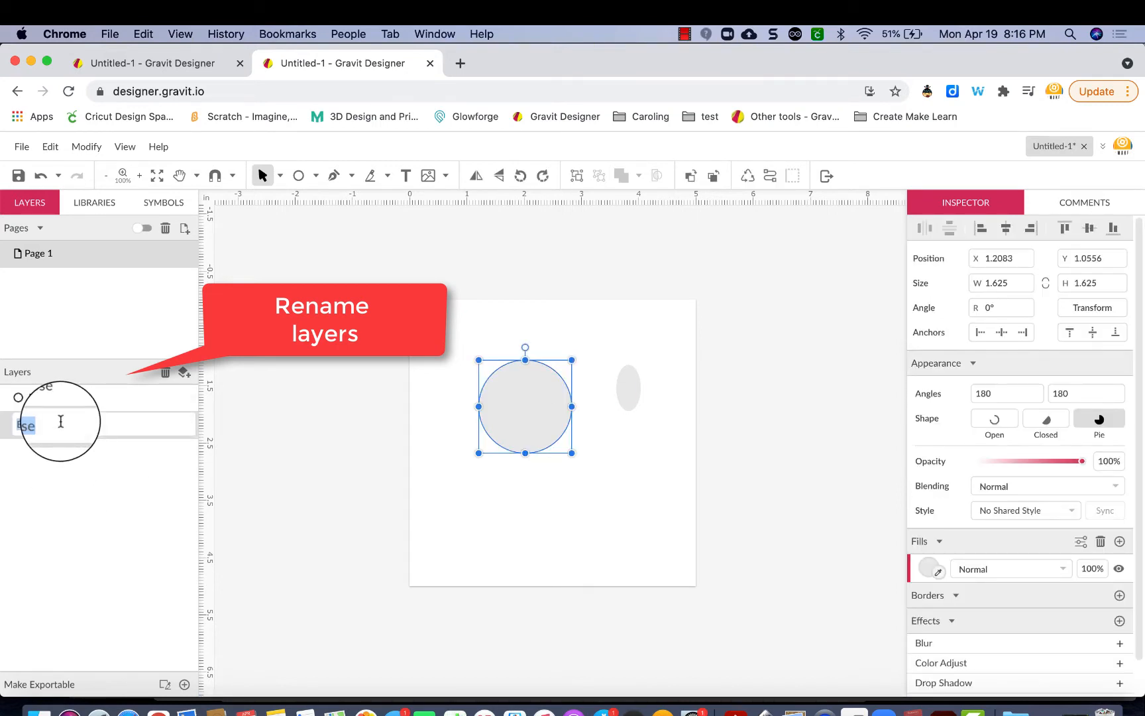
{"action": "type", "text": "Circle"}
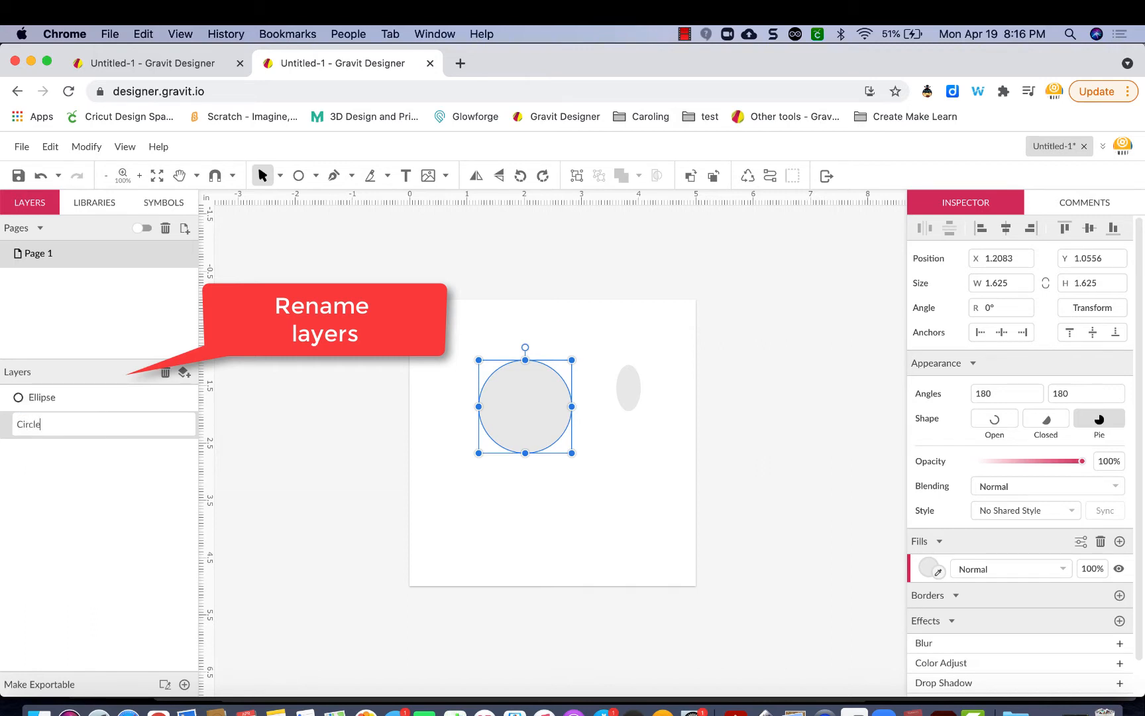
{"action": "key", "text": "Return"}
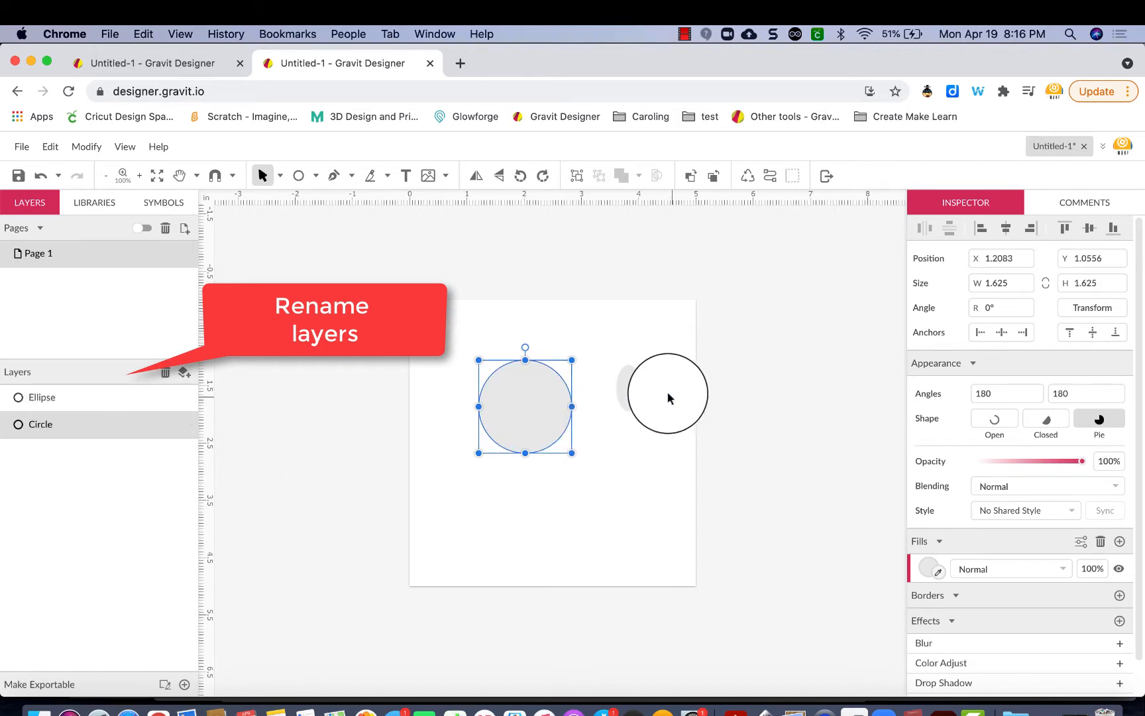
Rename the small ellipse's layer to "Oval".
{"action": "left_click", "coordinate": [628, 388]}
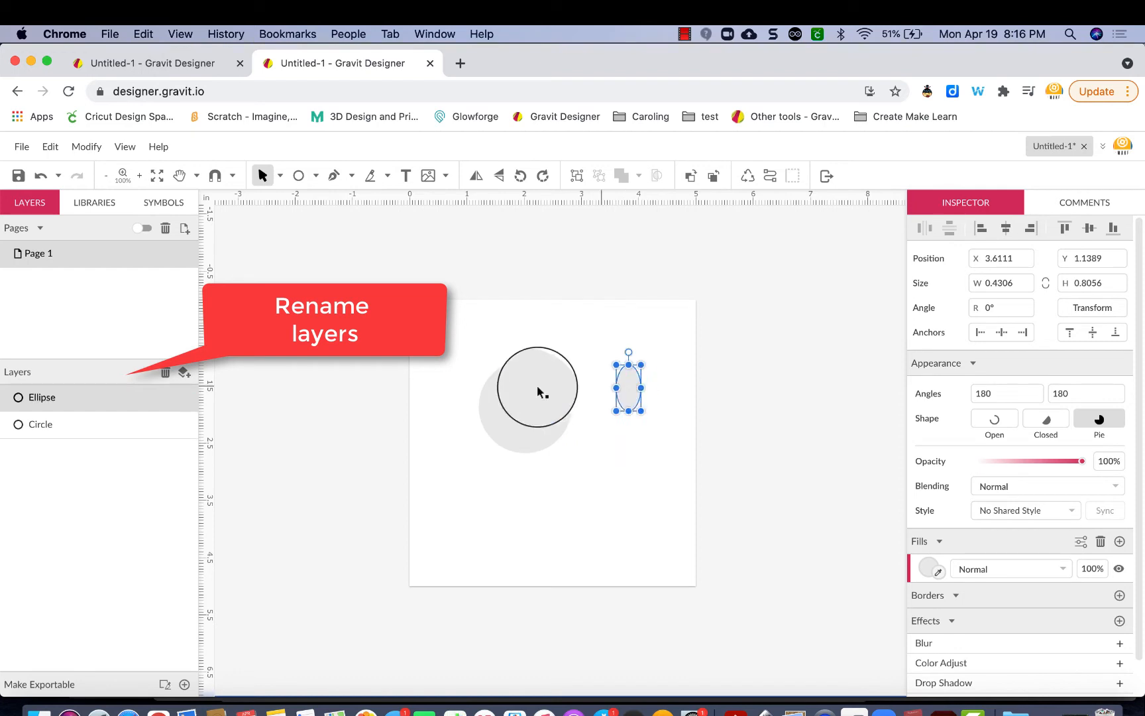
{"action": "left_click", "coordinate": [50, 401]}
{"action": "double_click", "coordinate": [50, 400]}
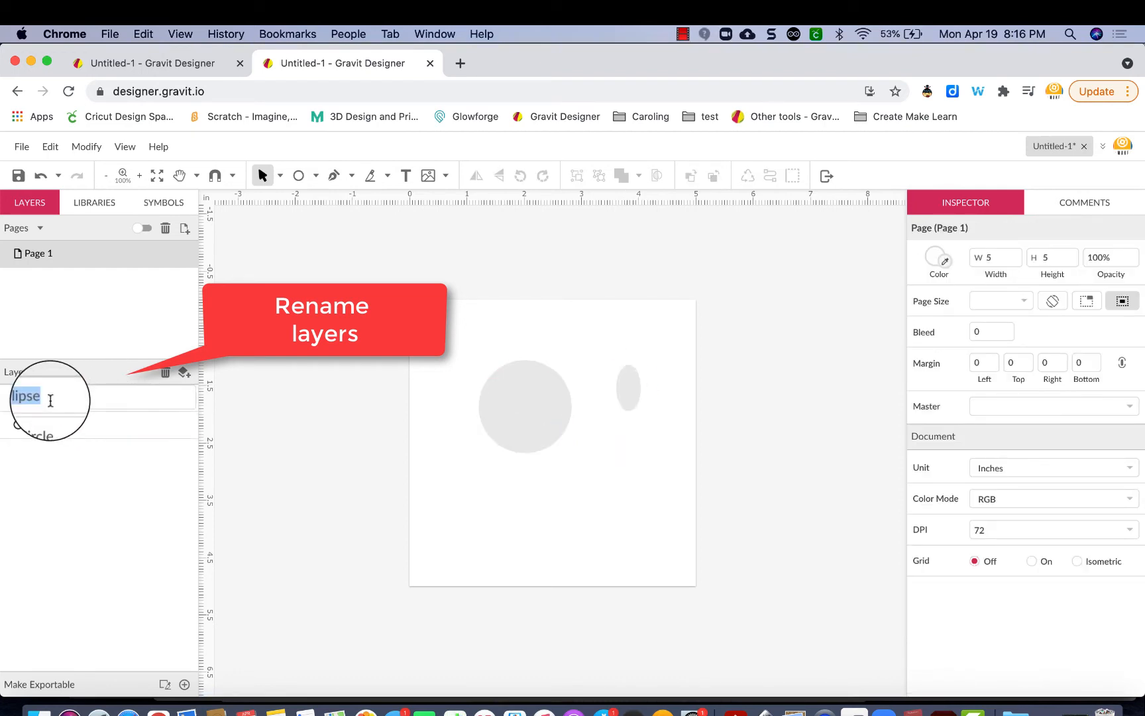
{"action": "type", "text": "Oval"}
{"action": "key", "text": "Return"}
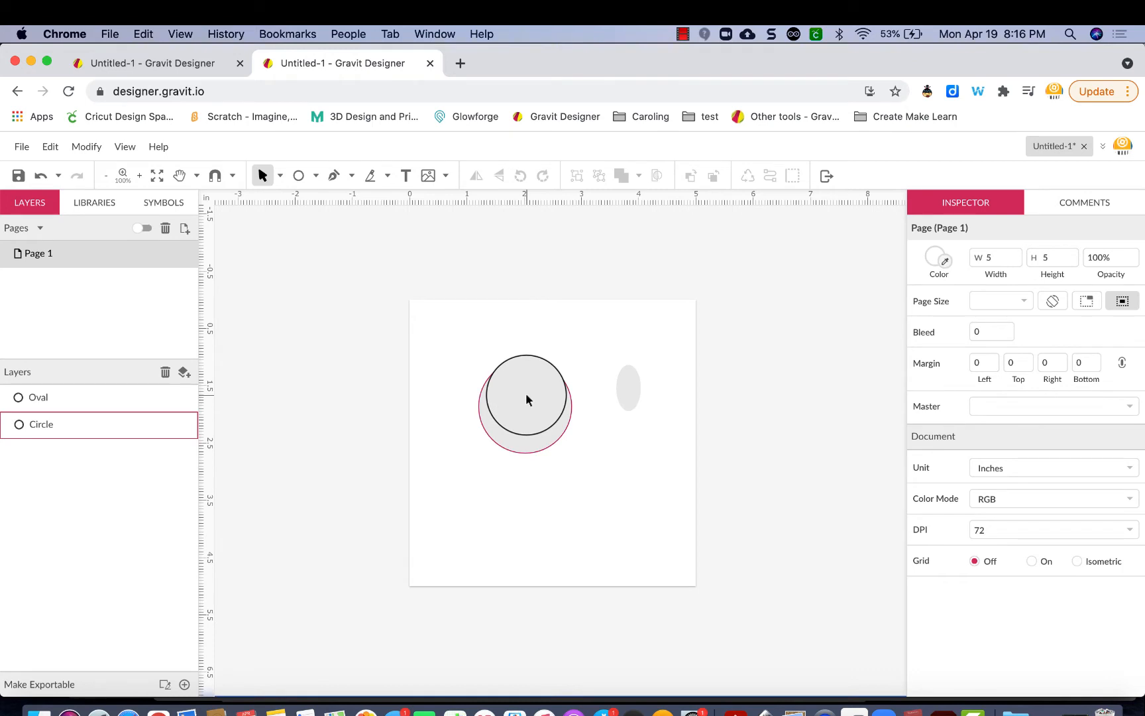
Fill the large circle with orange (#FF9900) and deselect it.
{"action": "left_click", "coordinate": [527, 399]}
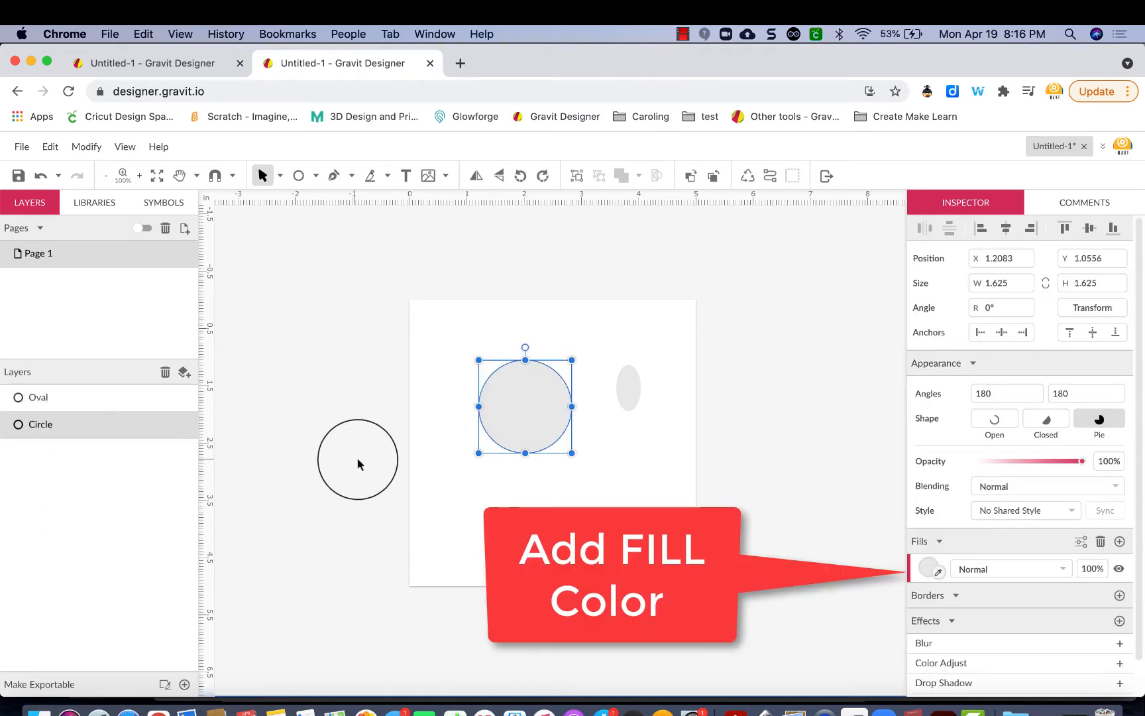
{"action": "left_click", "coordinate": [927, 568]}
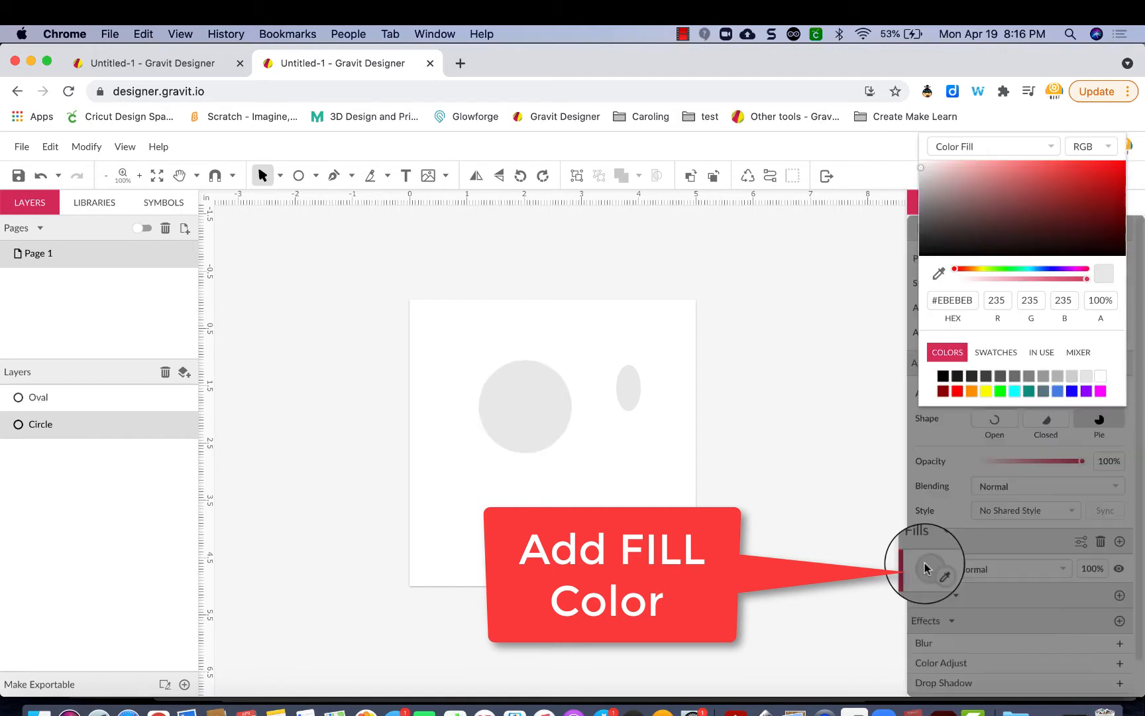
{"action": "left_click", "coordinate": [973, 394]}
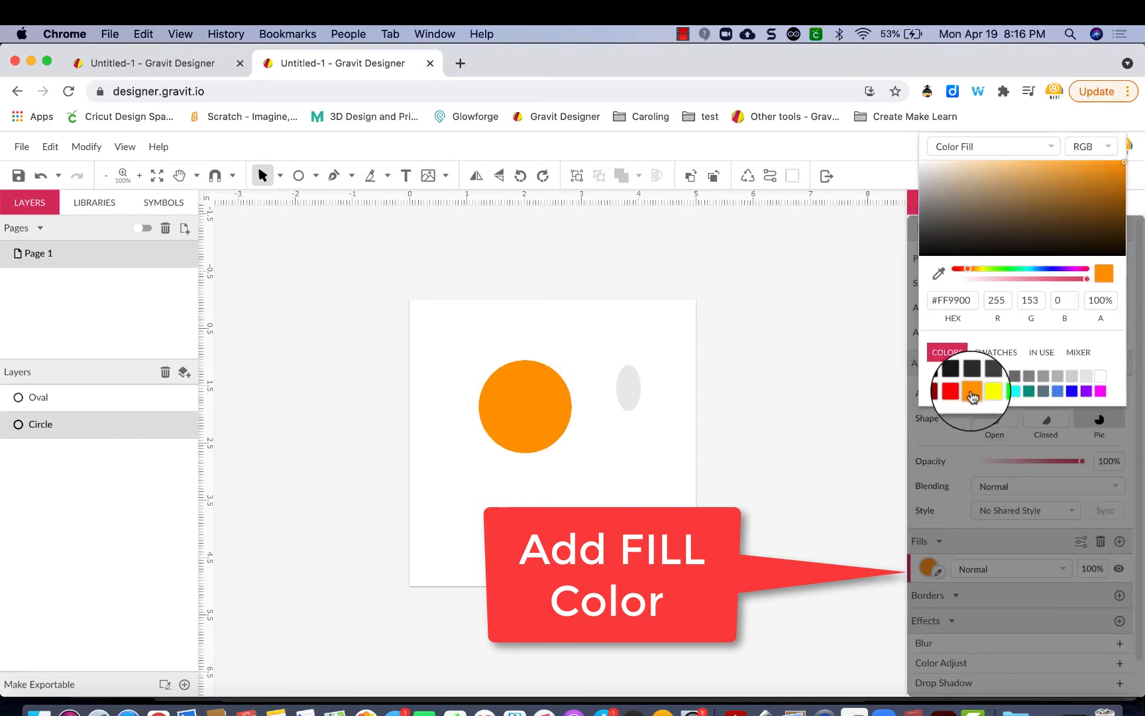
{"action": "left_click", "coordinate": [799, 505]}
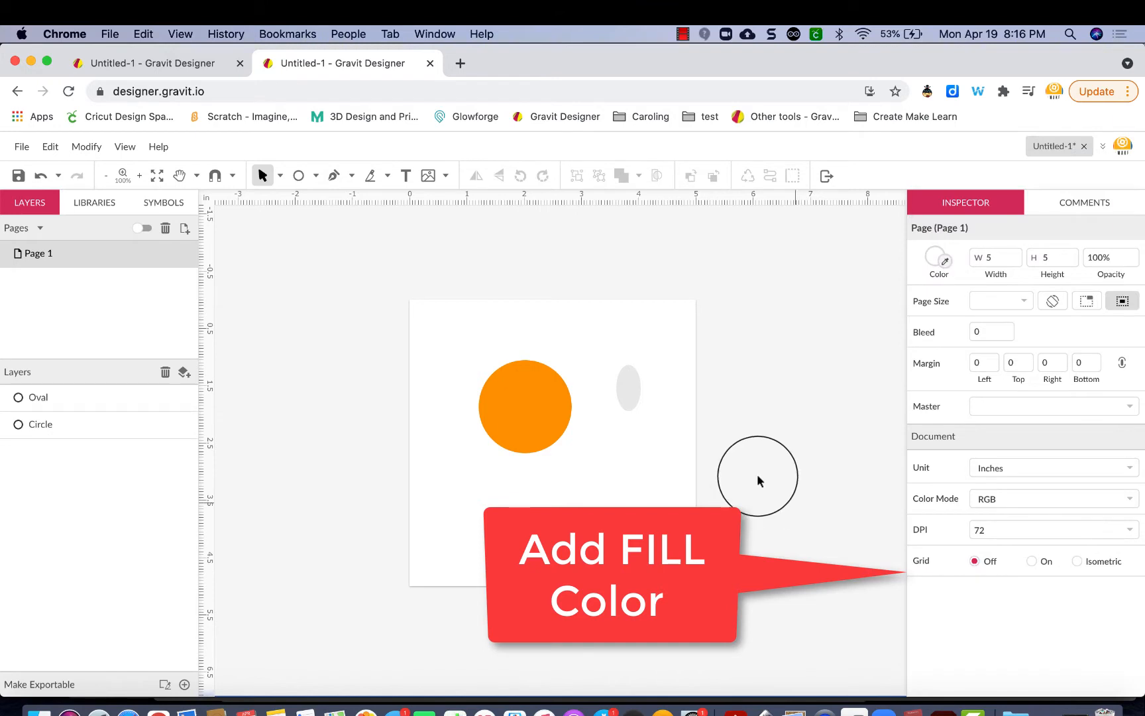
Fill the small oval with blue and deselect it.
{"action": "left_click", "coordinate": [625, 386]}
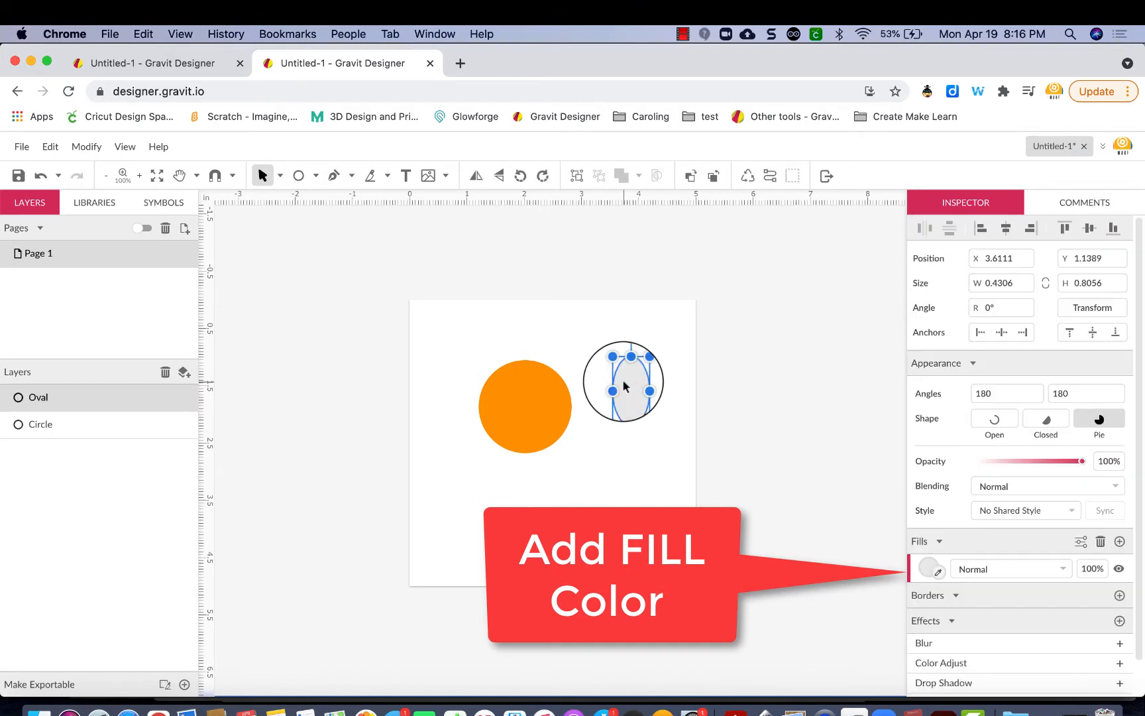
{"action": "left_click", "coordinate": [923, 559]}
{"action": "left_click", "coordinate": [954, 503]}
{"action": "left_click", "coordinate": [656, 473]}
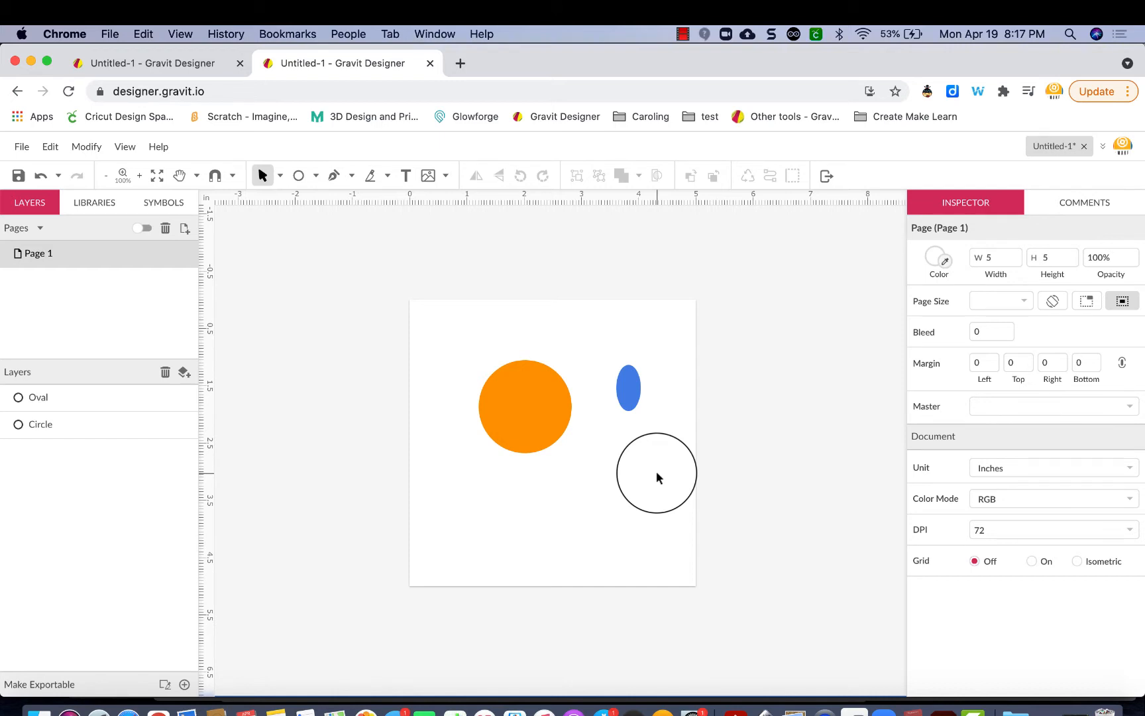
Resize the orange circle to 3 × 3 in and move it clear of the blue oval, to about X 0.15, Y 0.71.
{"action": "left_click_drag", "start_coordinate": [657, 472], "coordinate": [526, 389]}
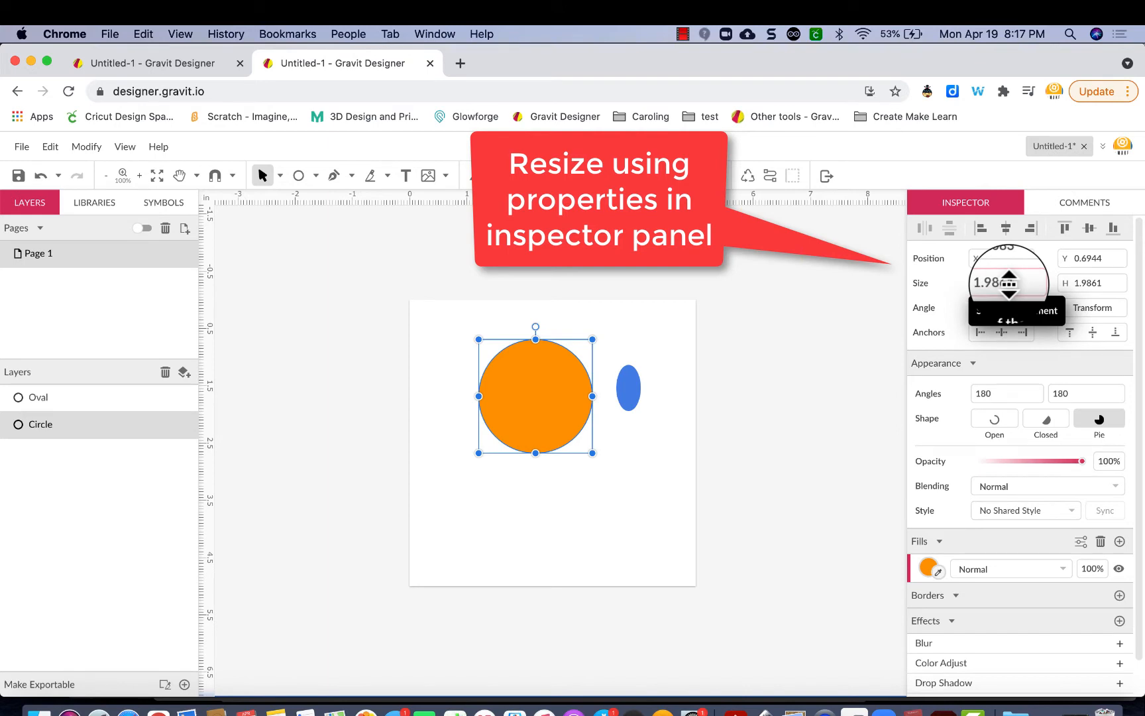
{"action": "left_click", "coordinate": [1010, 283]}
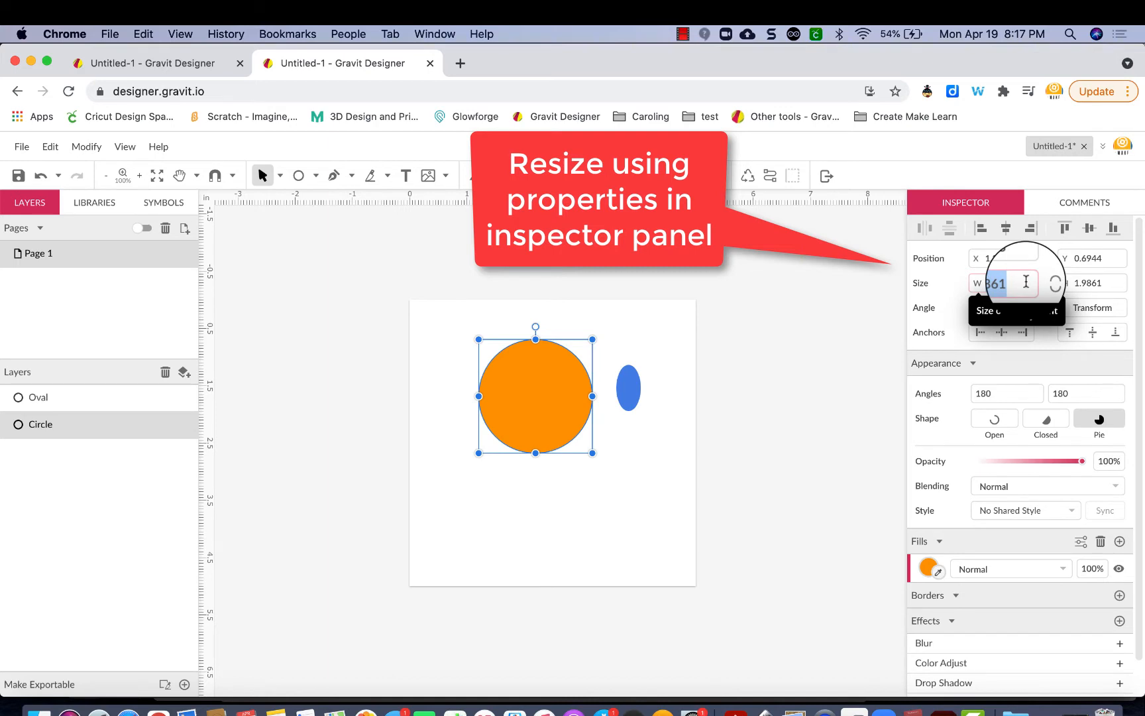
{"action": "key", "text": "BackSpace"}
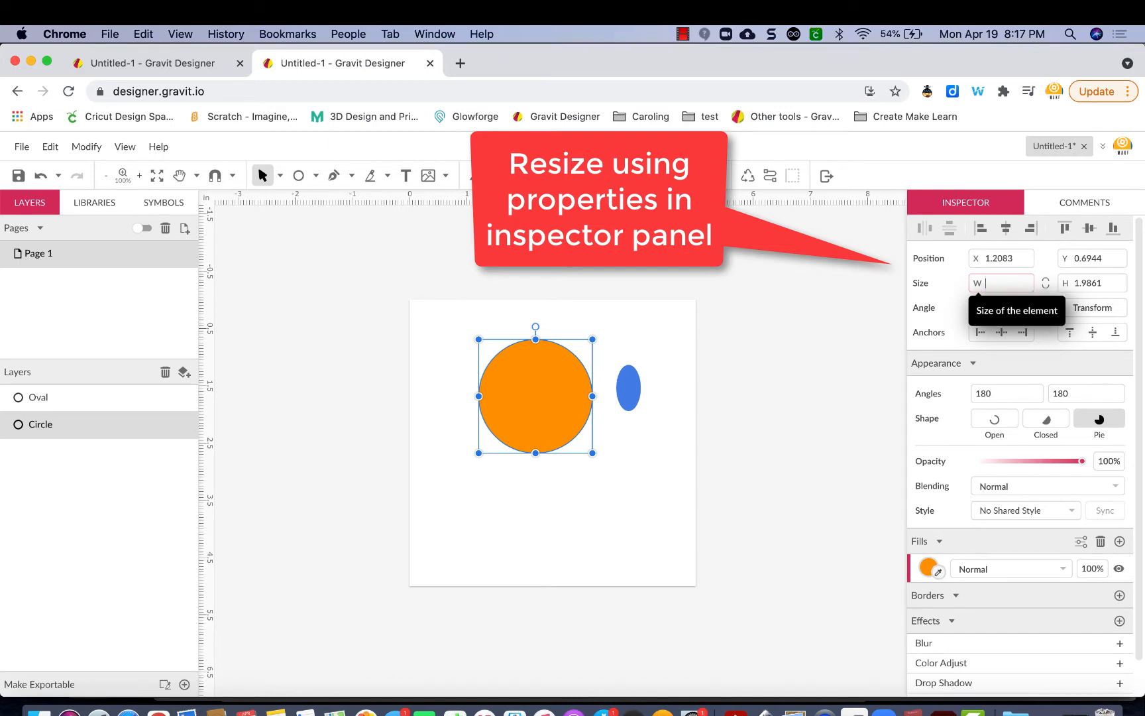
{"action": "type", "text": "3"}
{"action": "key", "text": "Return"}
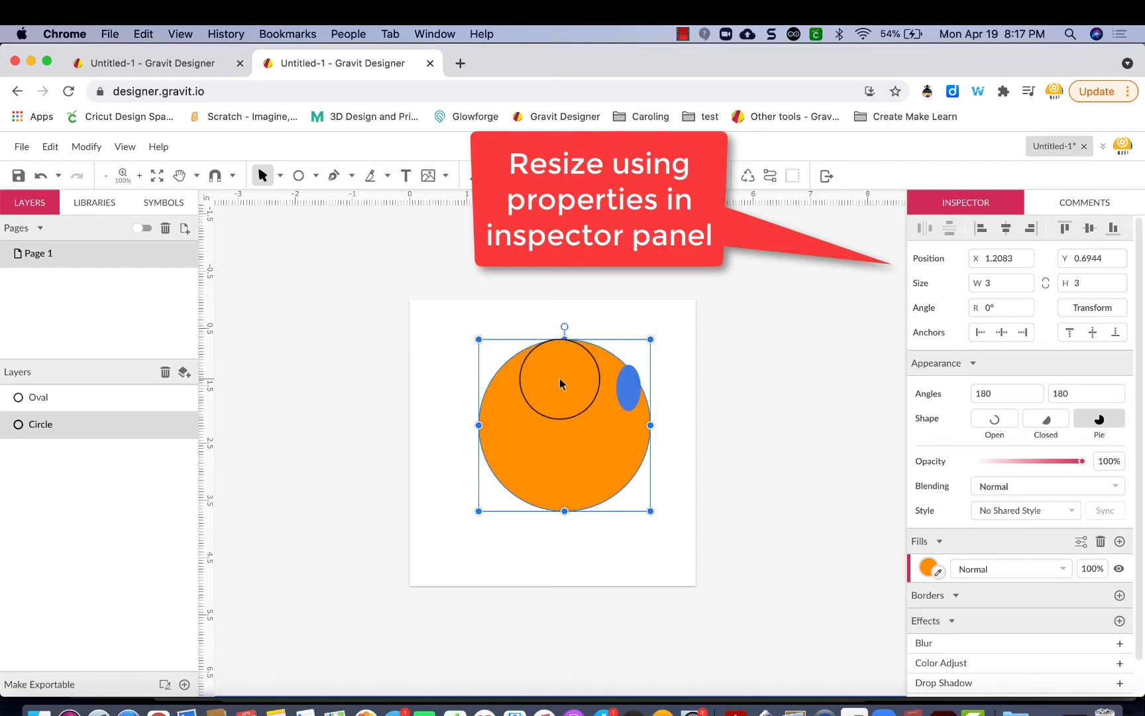
{"action": "left_click_drag", "start_coordinate": [560, 383], "coordinate": [500, 383]}
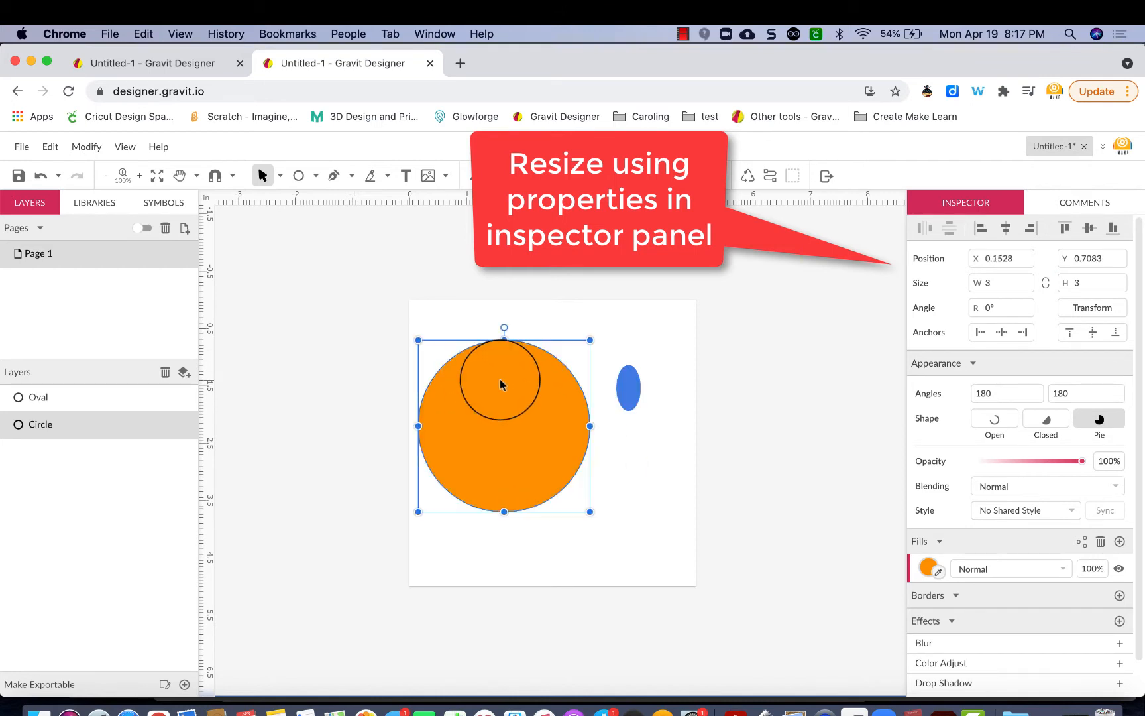
Check the width and height values of the blue oval.
{"action": "left_click", "coordinate": [627, 389]}
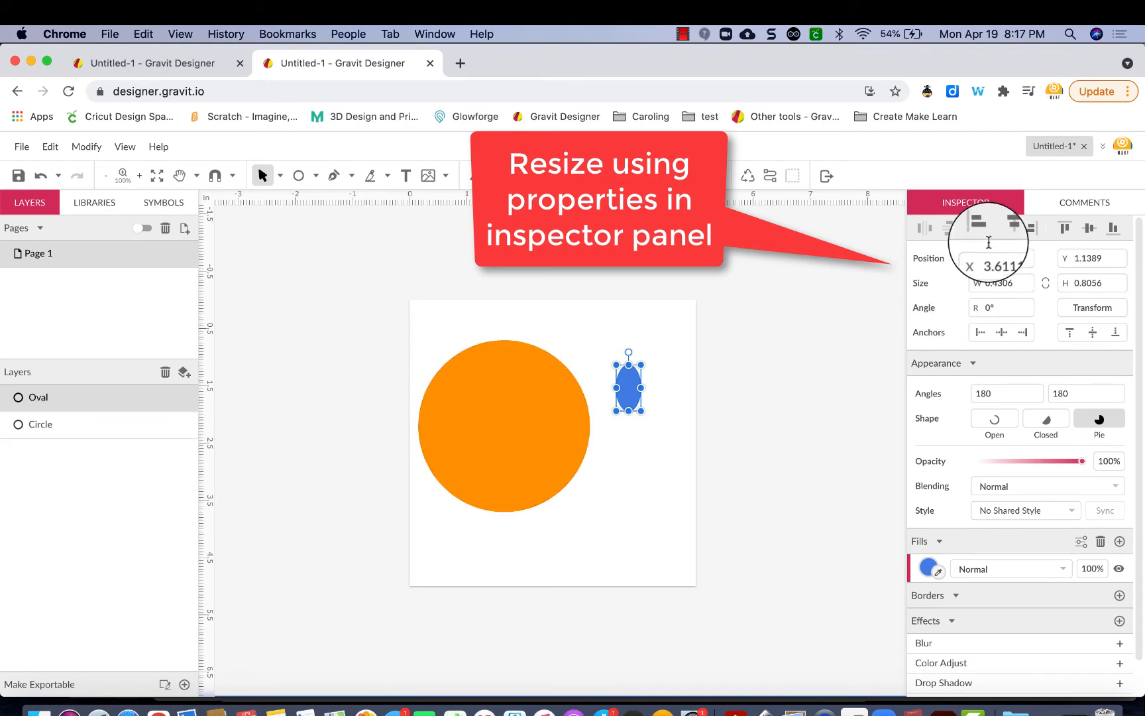
{"action": "left_click", "coordinate": [998, 284]}
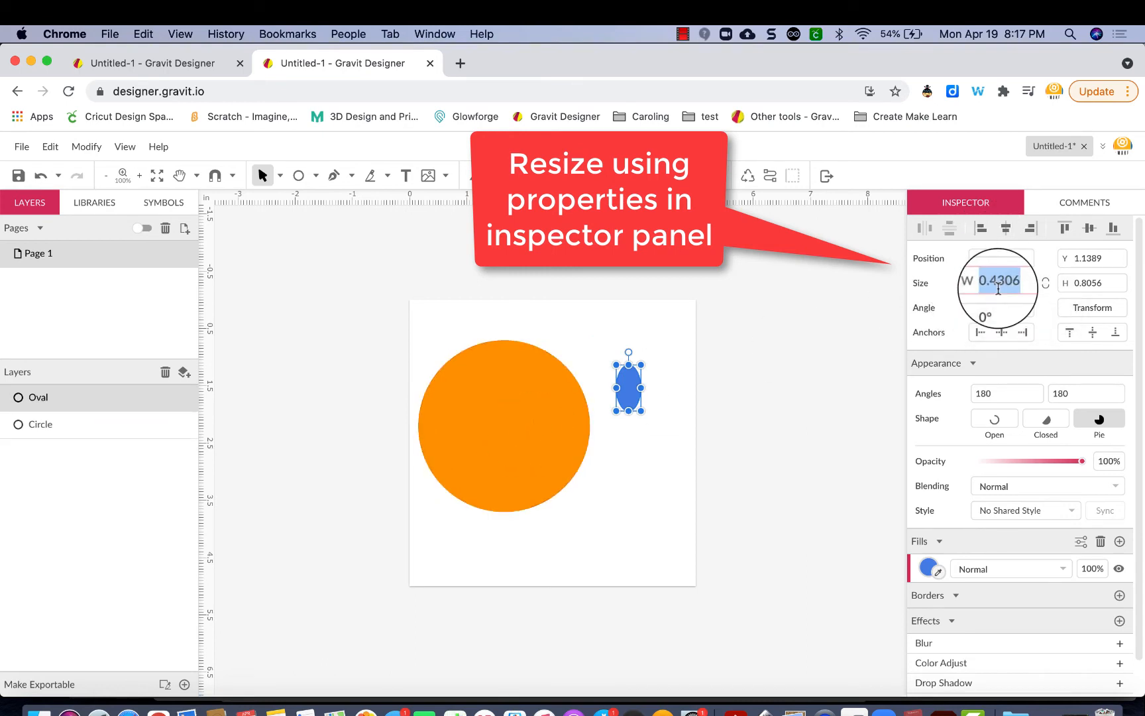
{"action": "left_click", "coordinate": [1087, 283]}
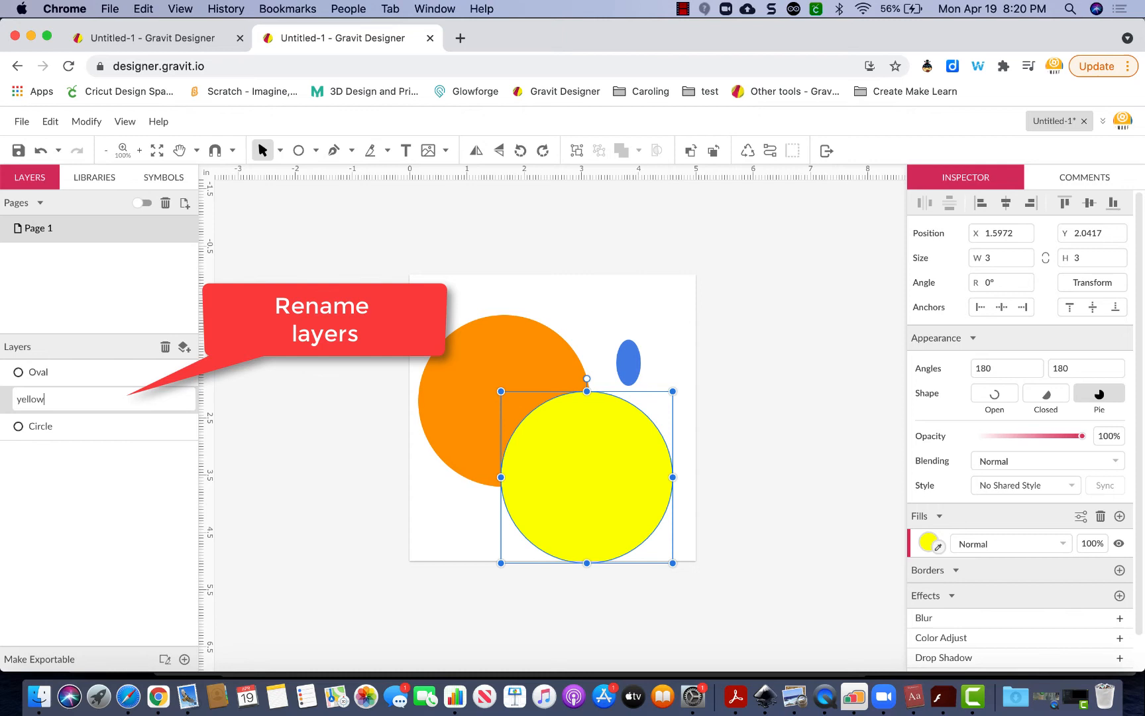
Name the yellow circle's layer "yellow circle".
{"action": "type", "text": "circle"}
{"action": "key", "text": "Return"}
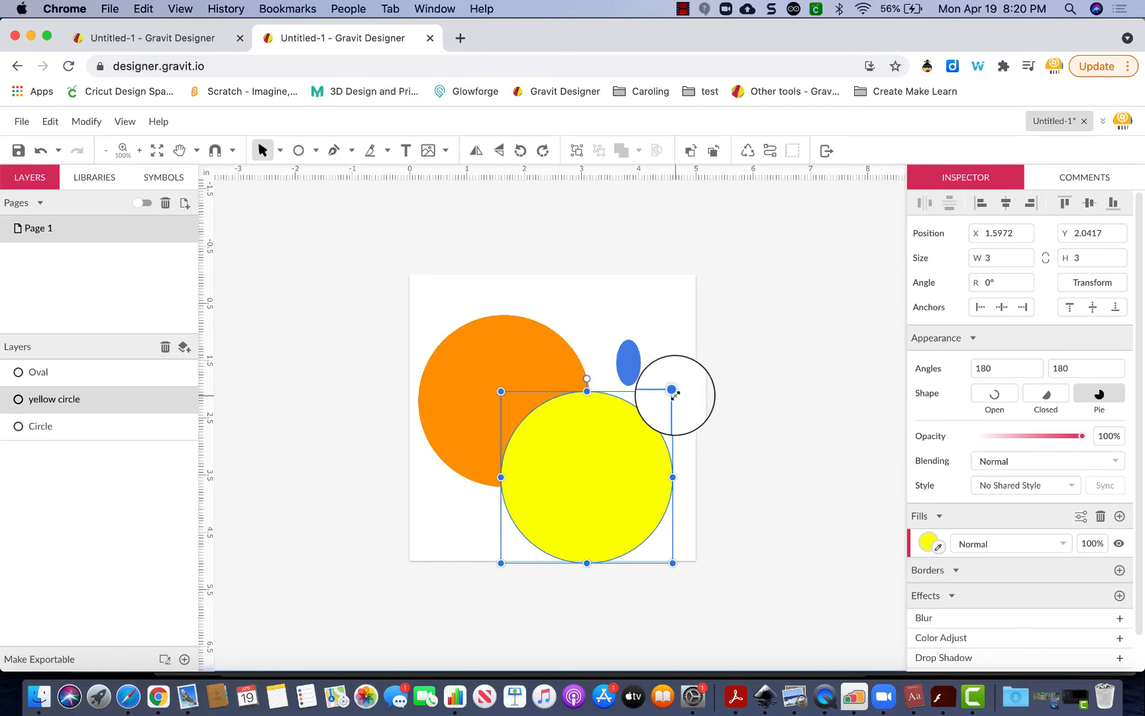
Set the yellow circle's width and height to 2.5 in.
{"action": "left_click", "coordinate": [1002, 261]}
{"action": "key", "text": "BackSpace"}
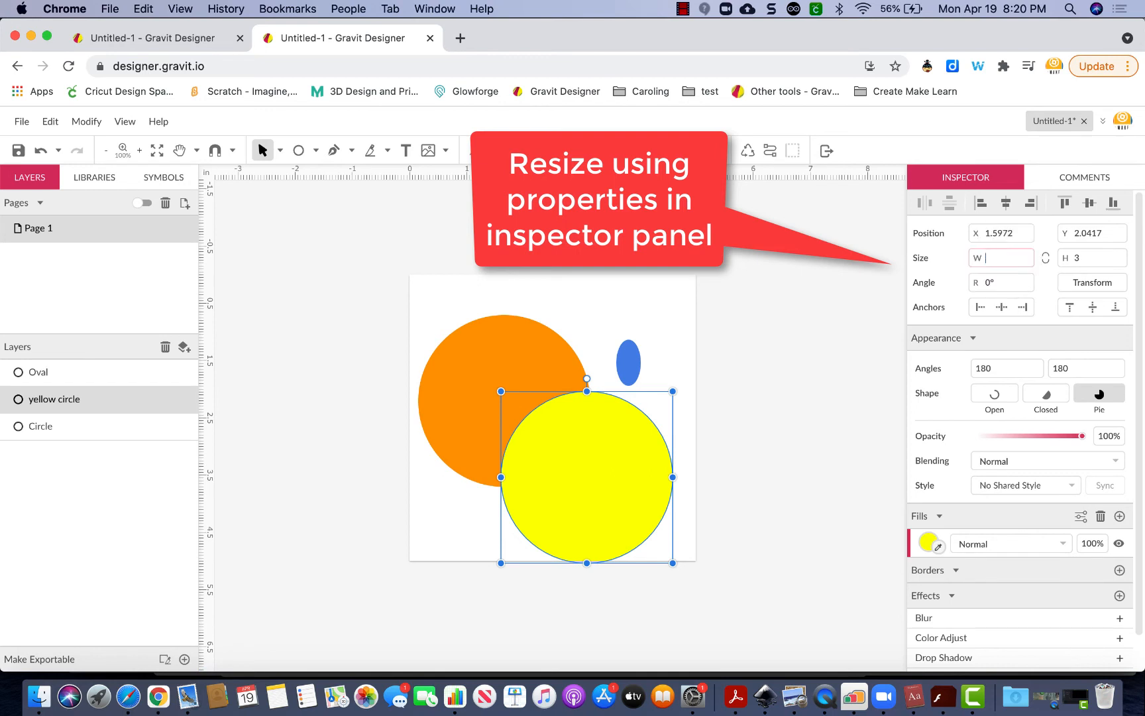
{"action": "type", "text": "2.5"}
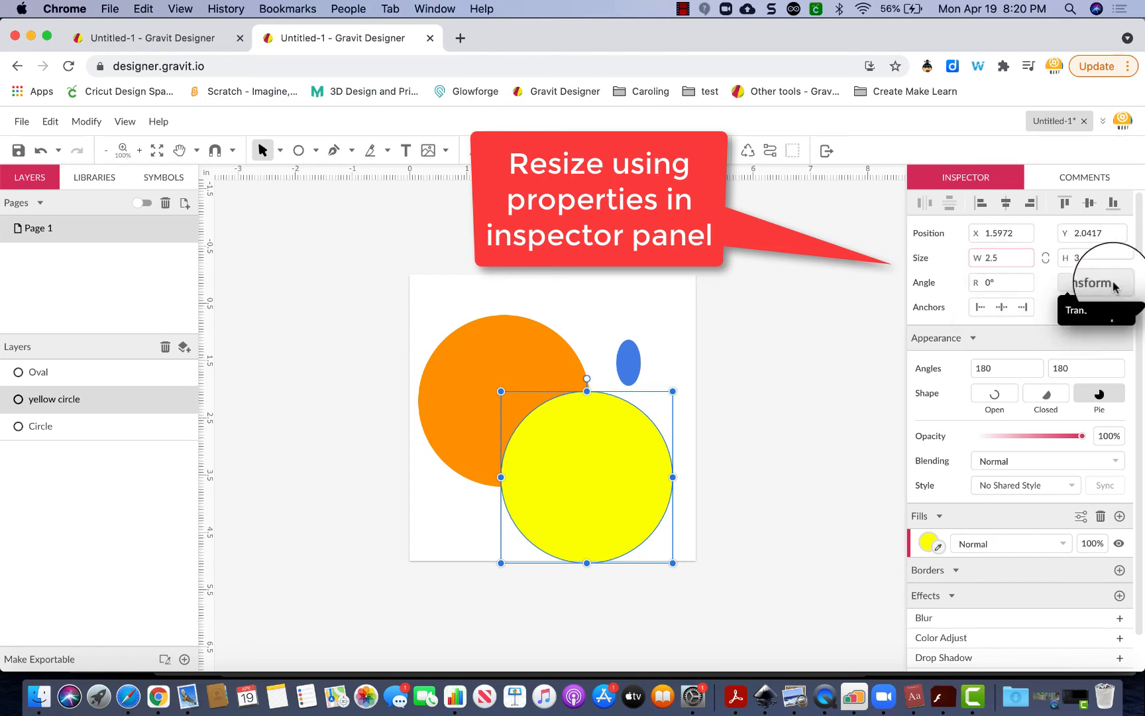
{"action": "left_click", "coordinate": [1093, 257]}
{"action": "type", "text": "5"}
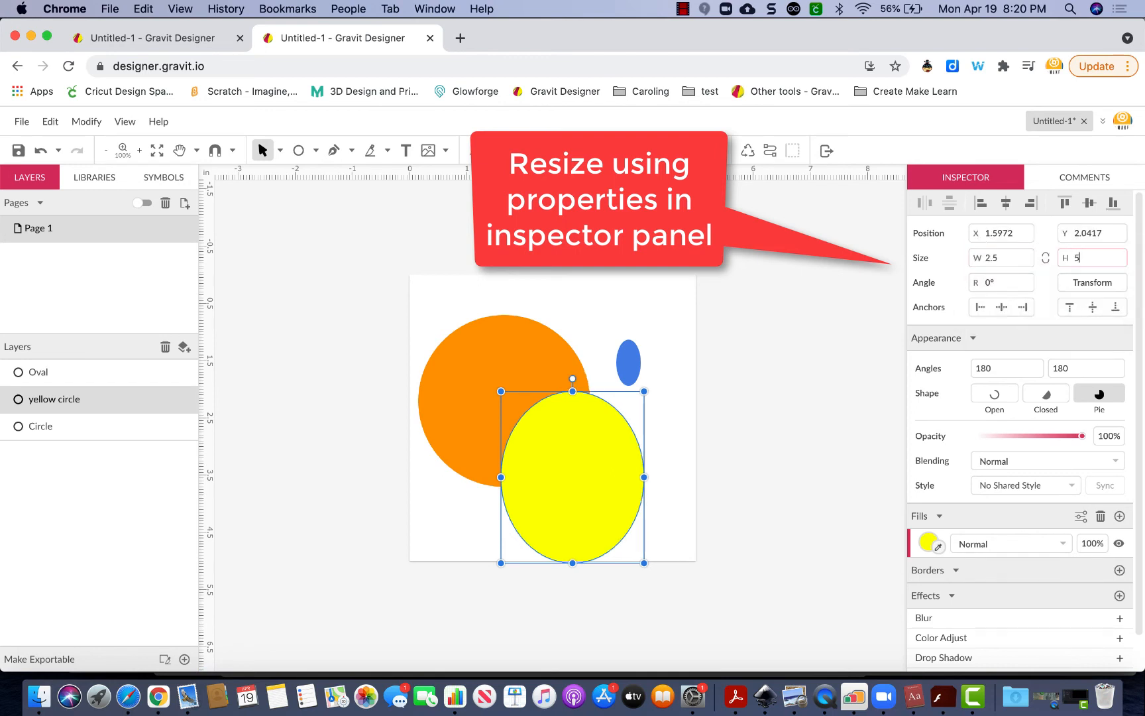
{"action": "type", "text": ".5"}
{"action": "key", "text": "BackSpace"}
{"action": "key", "text": "BackSpace"}
{"action": "key", "text": "BackSpace"}
{"action": "type", "text": "2.5"}
{"action": "key", "text": "Return"}
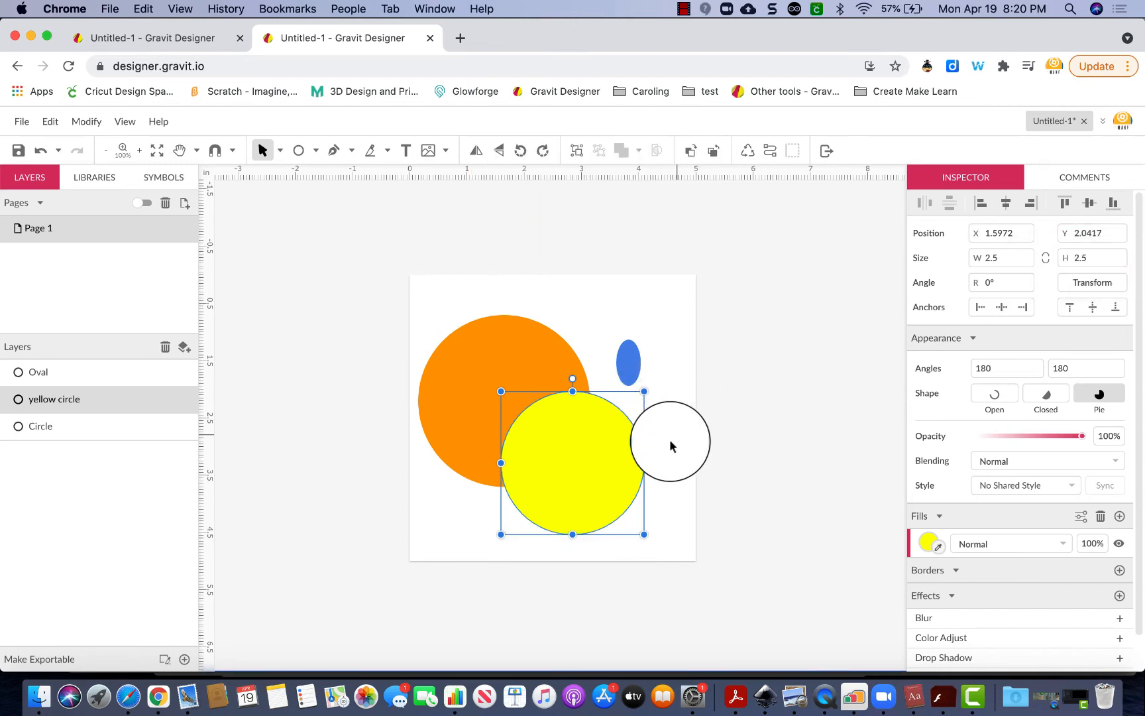
Move the yellow circle over the middle of the orange circle, at about X 0.44, Y 0.96, and deselect it.
{"action": "left_click_drag", "start_coordinate": [578, 467], "coordinate": [531, 424]}
{"action": "left_click", "coordinate": [656, 467]}
{"action": "left_click_drag", "start_coordinate": [517, 422], "coordinate": [513, 419]}
{"action": "left_click", "coordinate": [616, 474]}
{"action": "left_click_drag", "start_coordinate": [616, 478], "coordinate": [511, 384]}
{"action": "left_click", "coordinate": [510, 384]}
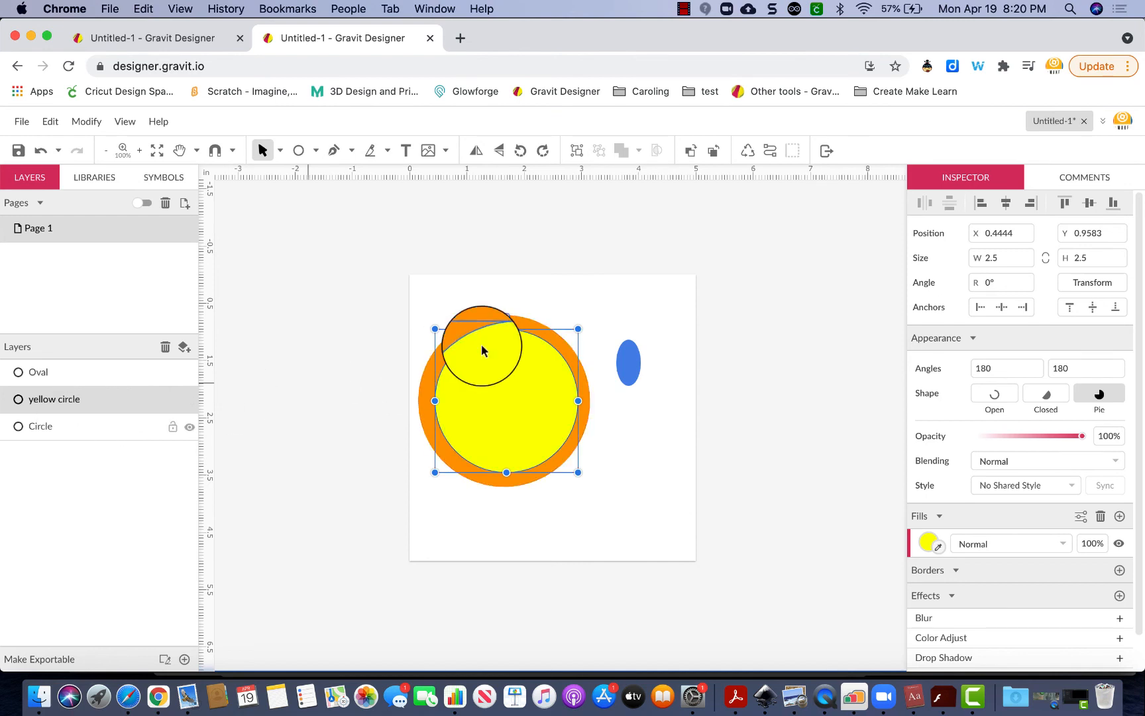
{"action": "key", "text": "Escape"}
Draw a tiny circle about 0.24 × 0.25 in in the centre of the blue oval.
{"action": "left_click", "coordinate": [317, 151]}
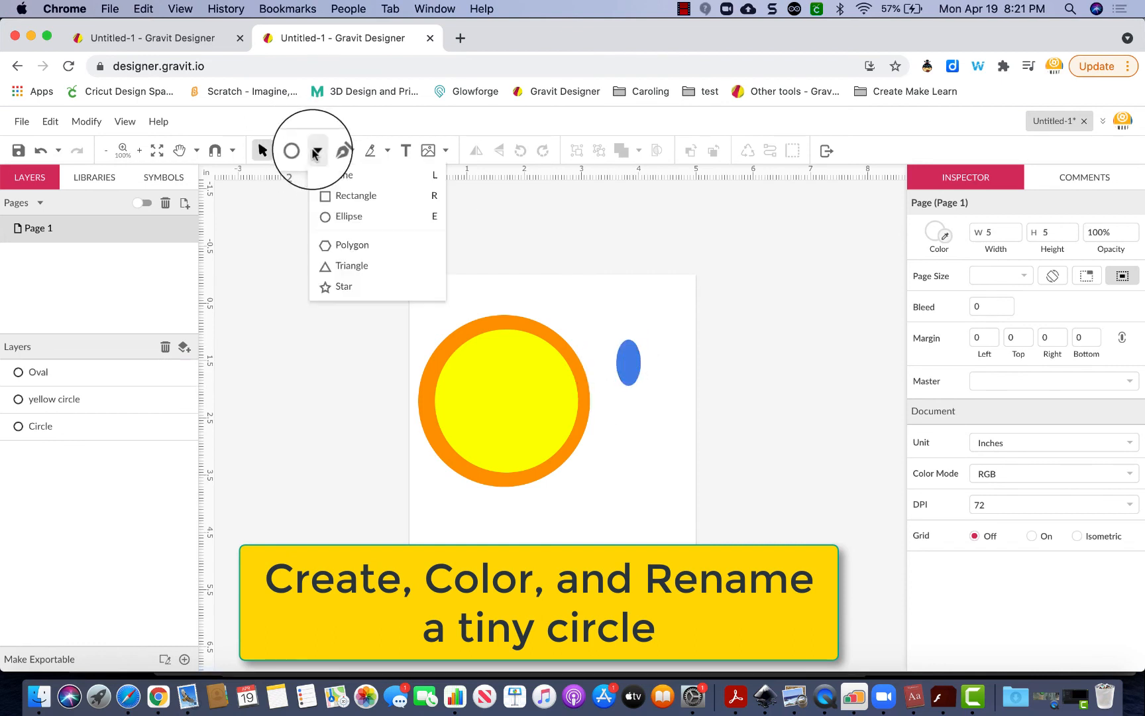
{"action": "left_click", "coordinate": [343, 217]}
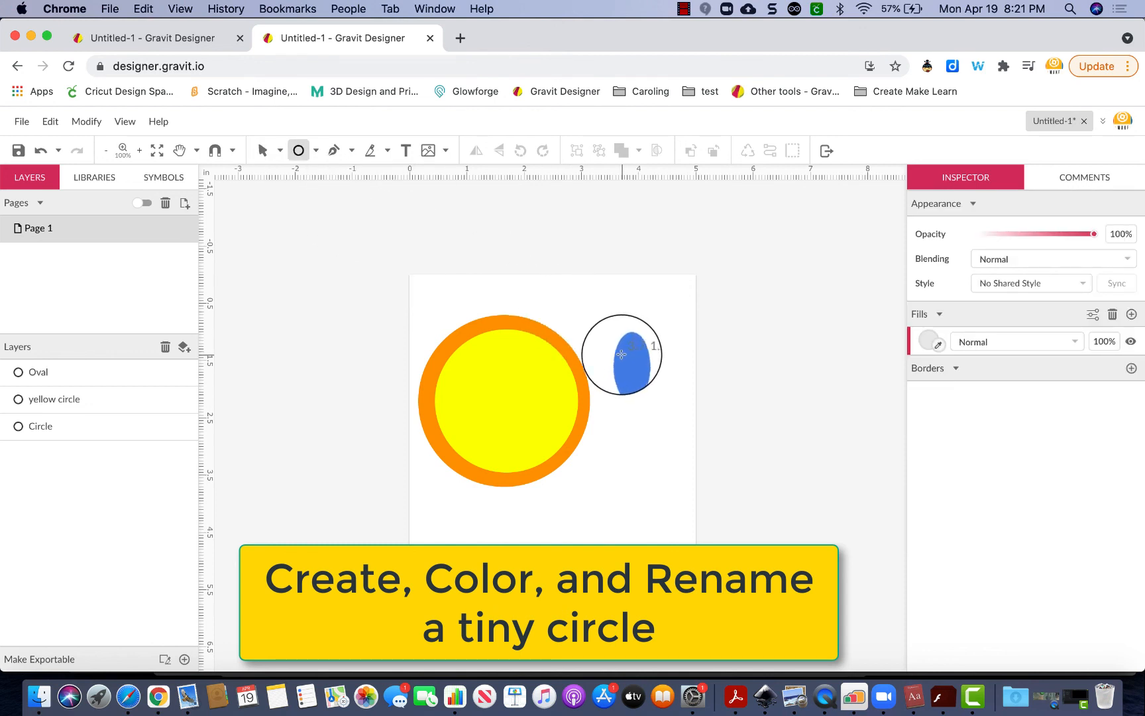
{"action": "left_click_drag", "start_coordinate": [621, 354], "coordinate": [635, 373]}
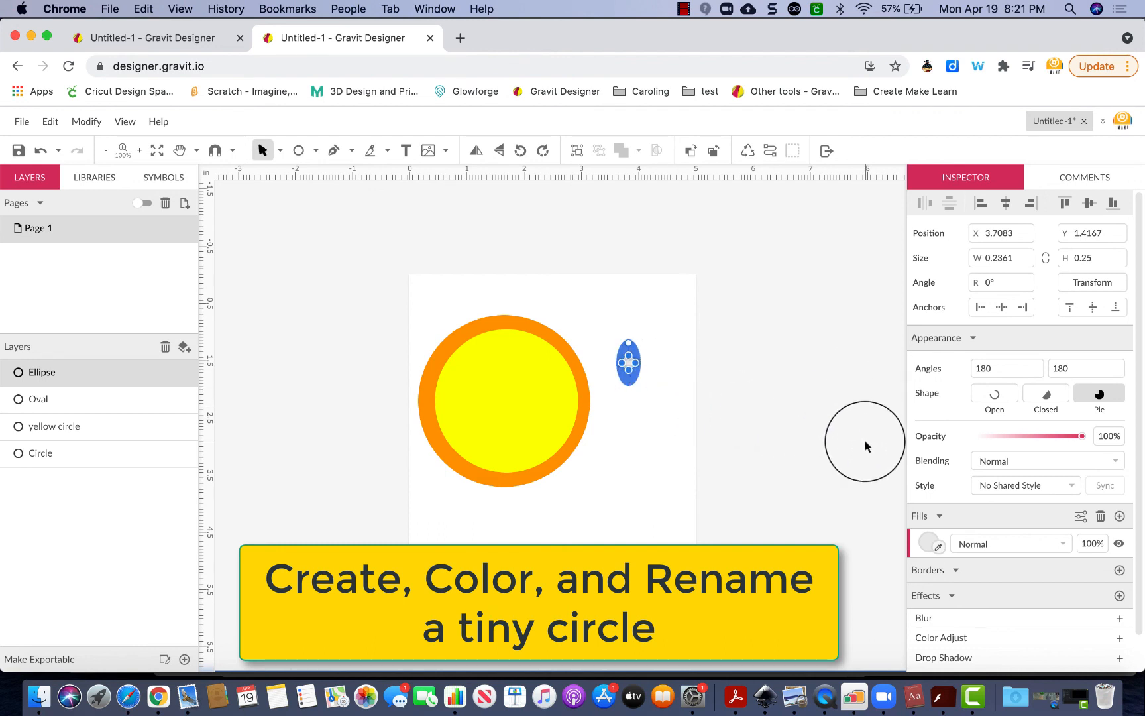
Fill the tiny circle inside the blue oval with red (#FF0000) and deselect it.
{"action": "left_click", "coordinate": [927, 542]}
{"action": "left_click", "coordinate": [957, 516]}
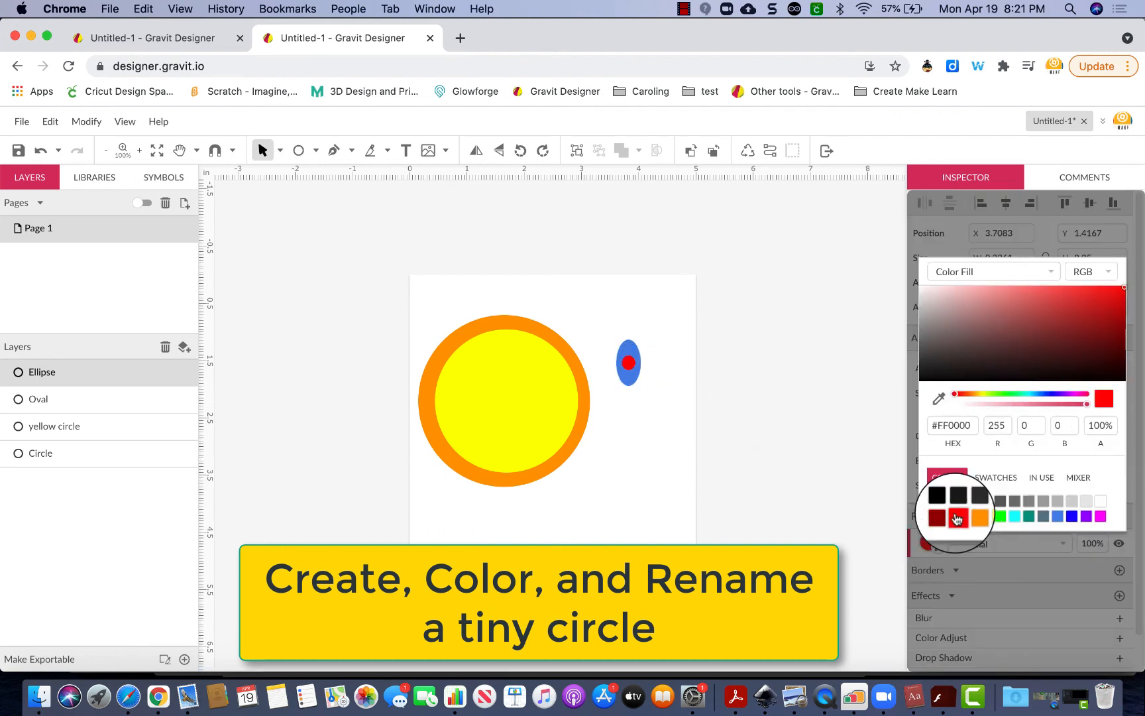
{"action": "left_click", "coordinate": [669, 474]}
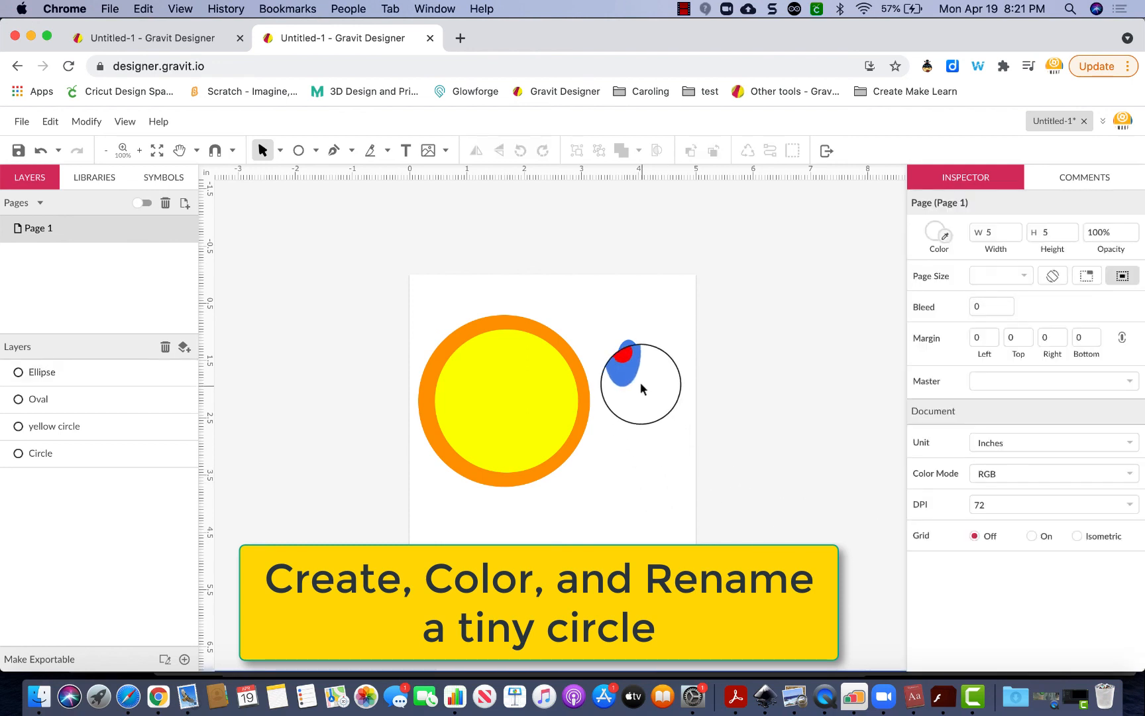